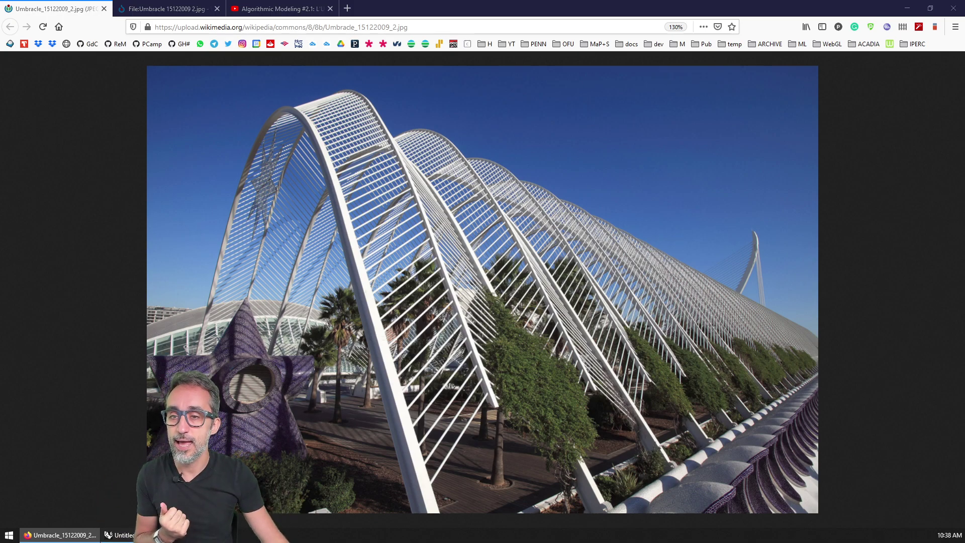
Bring up the Rhino arch model and set the canopy to width 7.00, height 4.89 and depth 1.79.
{"action": "key", "text": "alt+Tab"}
{"action": "right_click_drag", "start_coordinate": [322, 396], "coordinate": [280, 386]}
{"action": "scroll", "coordinate": [279, 384], "scroll_direction": "up", "scroll_amount": 6}
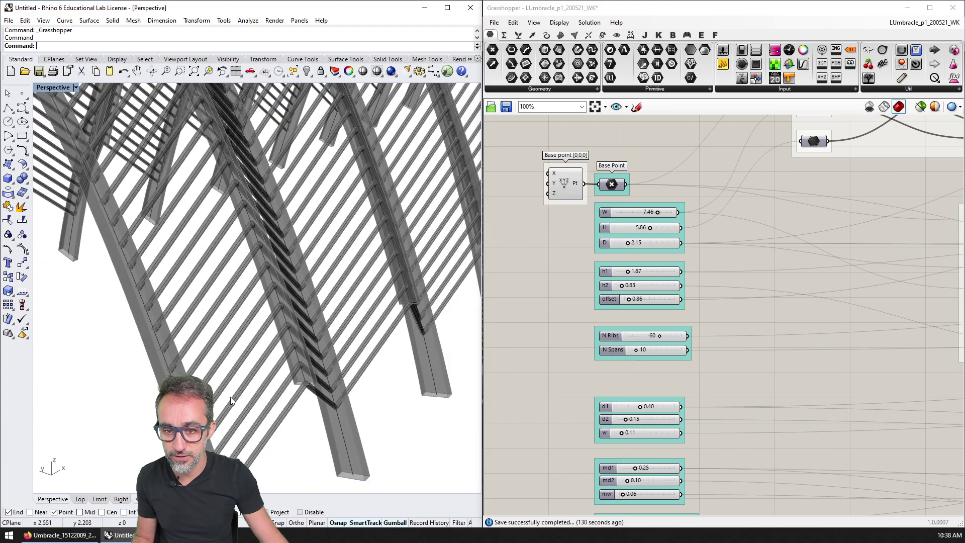
{"action": "scroll", "coordinate": [274, 329], "scroll_direction": "down", "scroll_amount": 8}
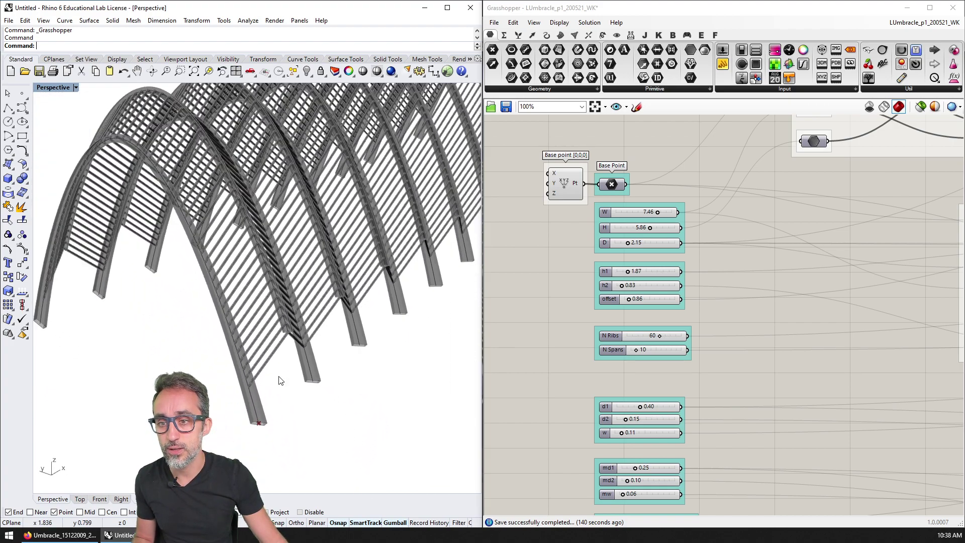
{"action": "scroll", "coordinate": [310, 393], "scroll_direction": "down", "scroll_amount": 10}
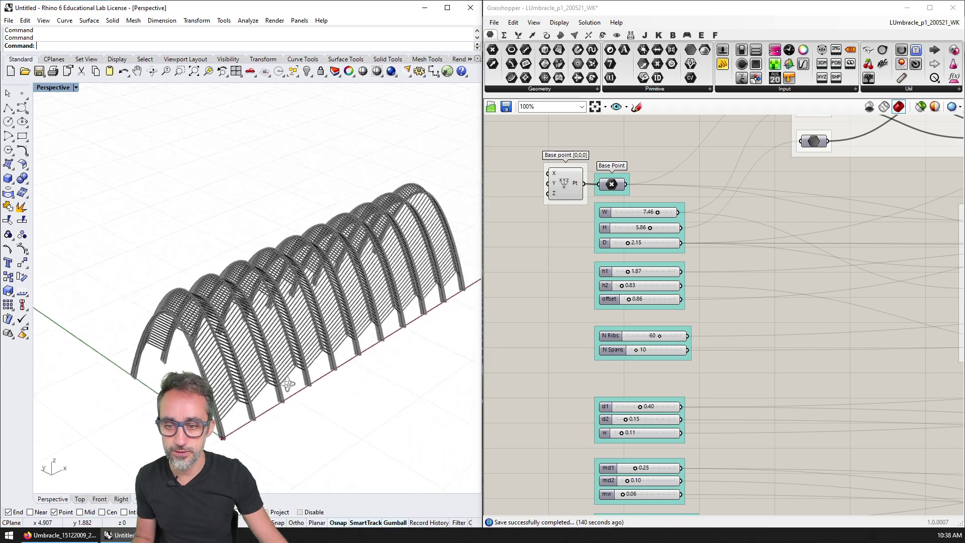
{"action": "right_click_drag", "start_coordinate": [318, 439], "coordinate": [273, 391]}
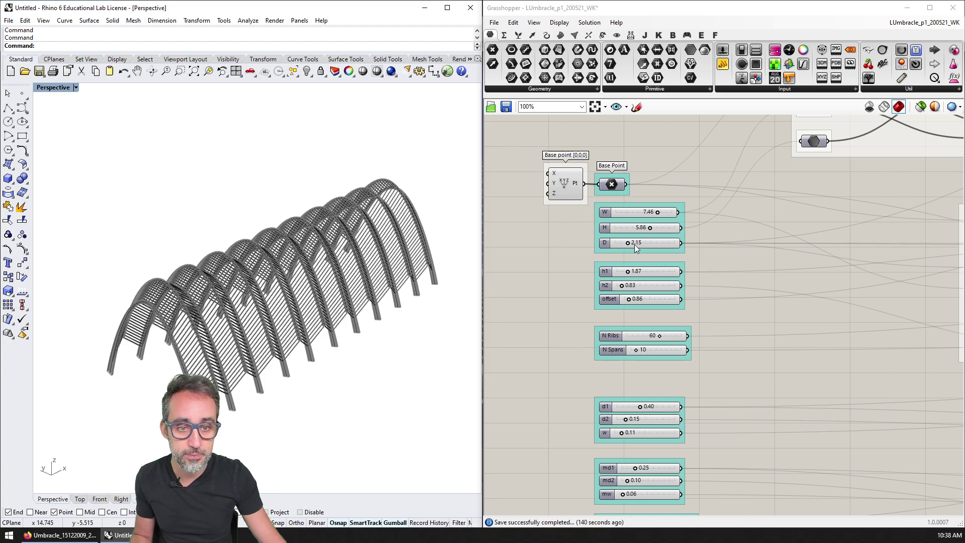
{"action": "scroll", "coordinate": [634, 244], "scroll_direction": "up", "scroll_amount": 2}
{"action": "left_click_drag", "start_coordinate": [625, 243], "coordinate": [662, 201]}
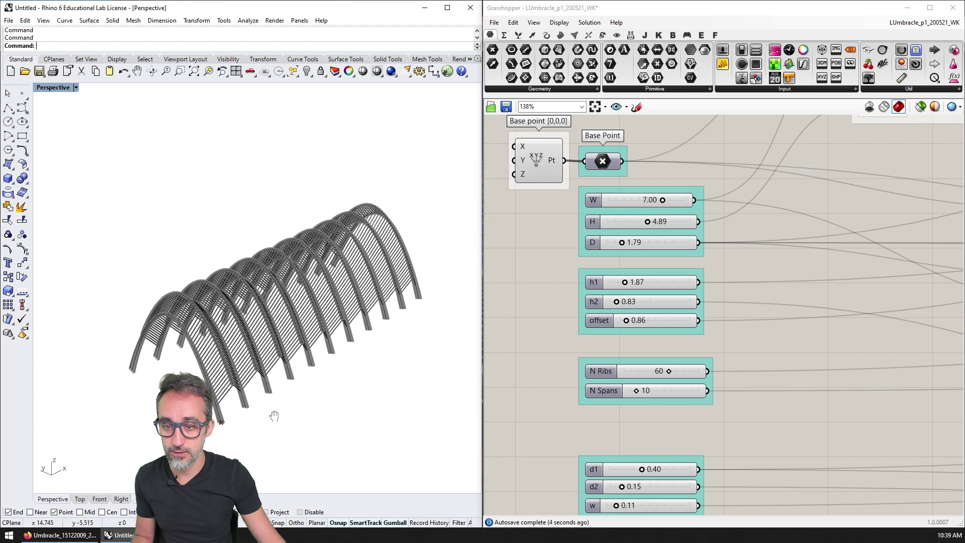
Set arch h1 to 1.05 and h2 to 0.58, and raise N Ribs to 63.
{"action": "scroll", "coordinate": [265, 414], "scroll_direction": "up", "scroll_amount": 4}
{"action": "scroll", "coordinate": [216, 401], "scroll_direction": "up", "scroll_amount": 3}
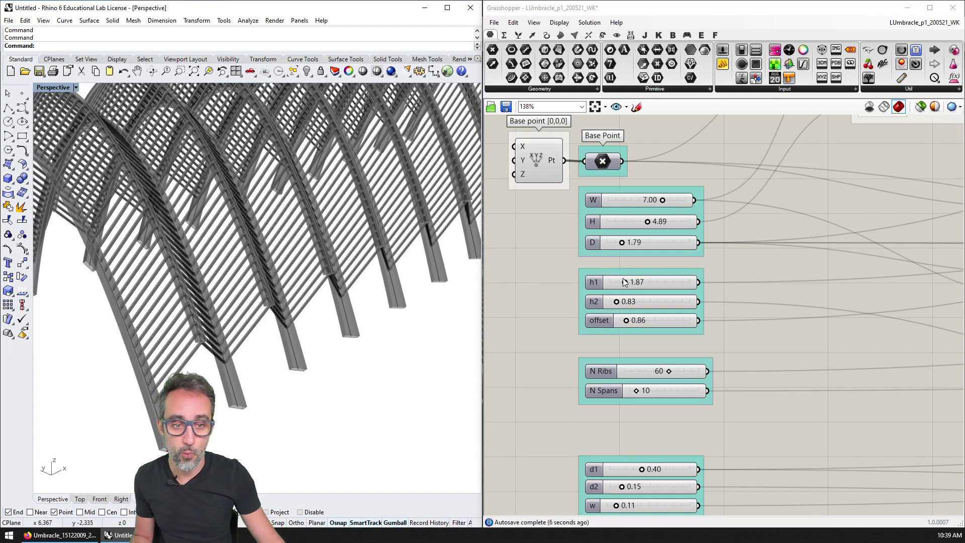
{"action": "left_click_drag", "start_coordinate": [624, 282], "coordinate": [614, 302]}
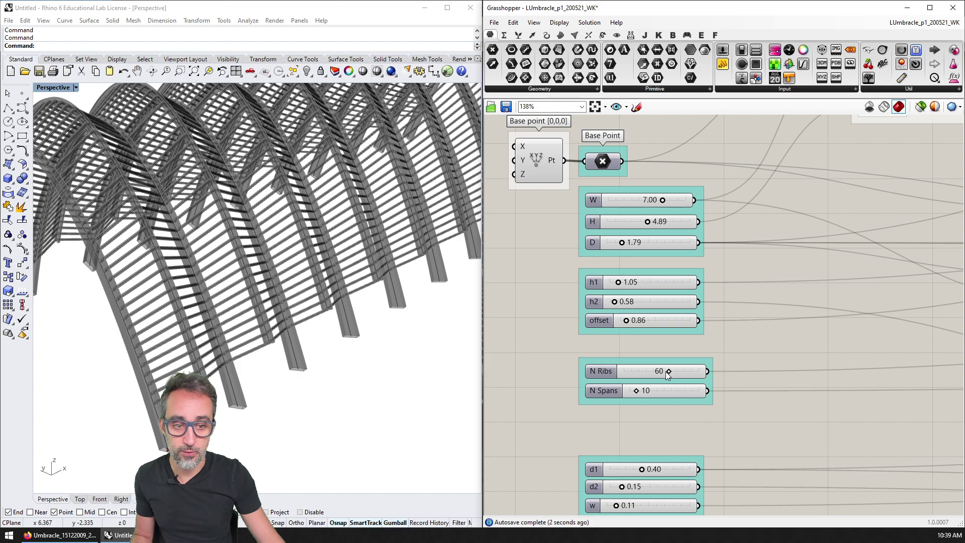
{"action": "left_click", "coordinate": [662, 370]}
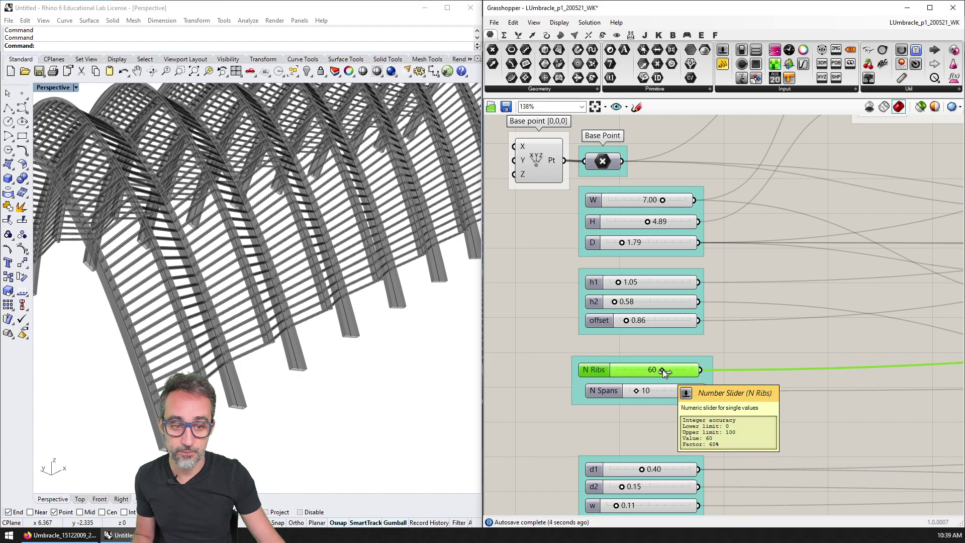
{"action": "left_click_drag", "start_coordinate": [663, 371], "coordinate": [672, 372]}
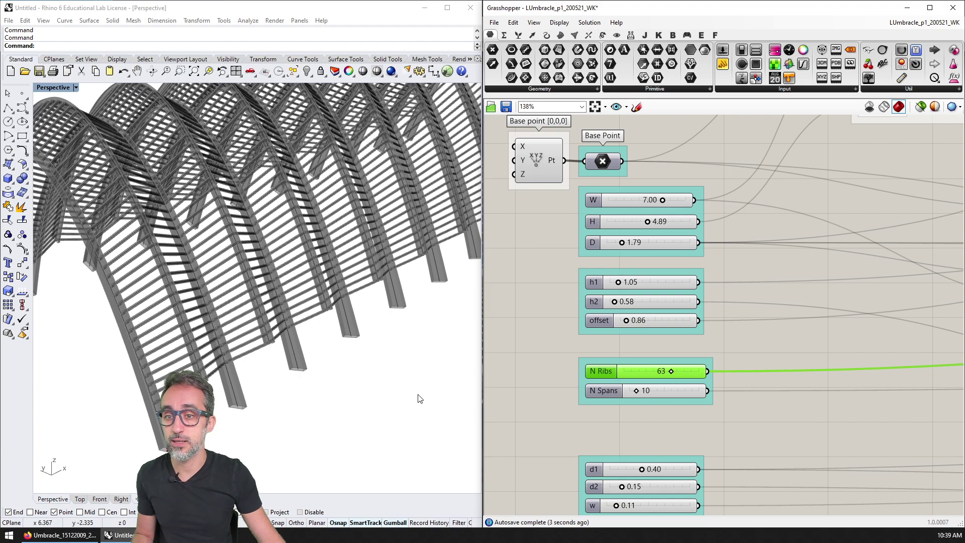
Orbit the Perspective view to inspect the denser ribs from the side and from below.
{"action": "scroll", "coordinate": [226, 369], "scroll_direction": "down", "scroll_amount": 5}
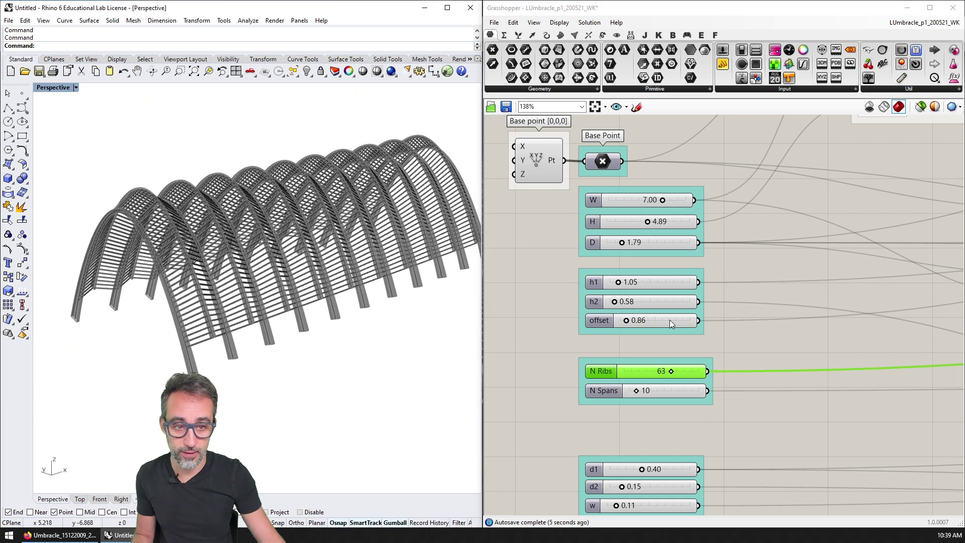
{"action": "scroll", "coordinate": [193, 370], "scroll_direction": "up", "scroll_amount": 5}
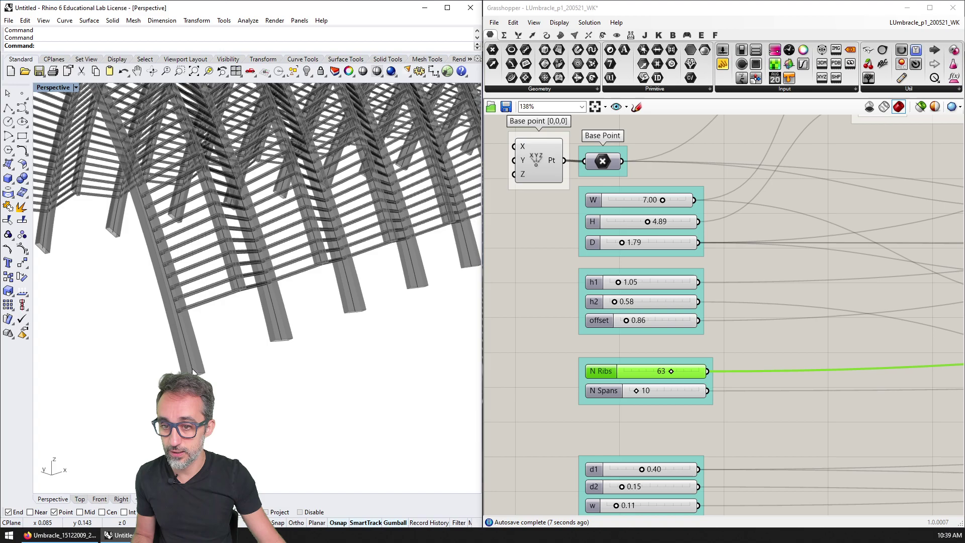
{"action": "scroll", "coordinate": [193, 370], "scroll_direction": "down", "scroll_amount": 5}
{"action": "right_click_drag", "start_coordinate": [194, 371], "coordinate": [271, 424]}
{"action": "scroll", "coordinate": [324, 426], "scroll_direction": "up", "scroll_amount": 6}
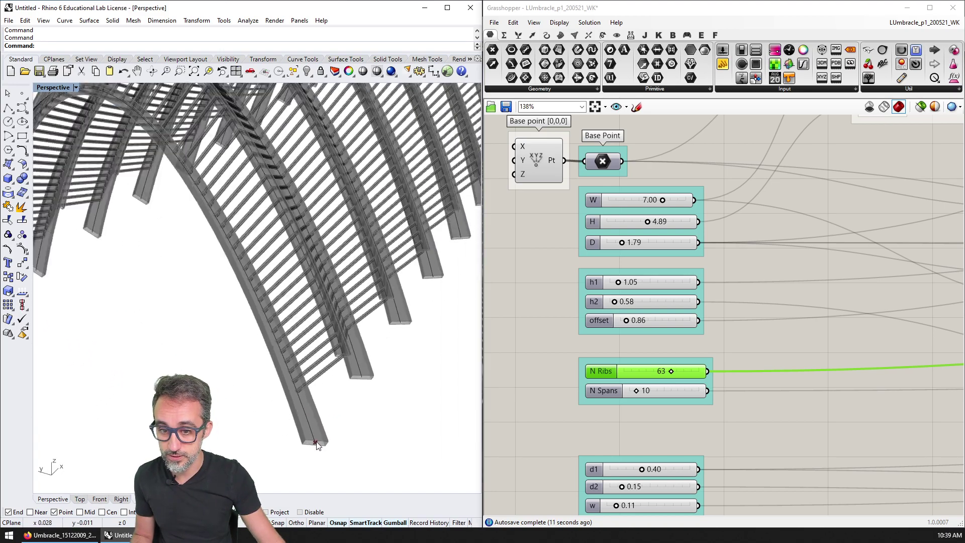
{"action": "right_click_drag", "start_coordinate": [343, 445], "coordinate": [271, 308]}
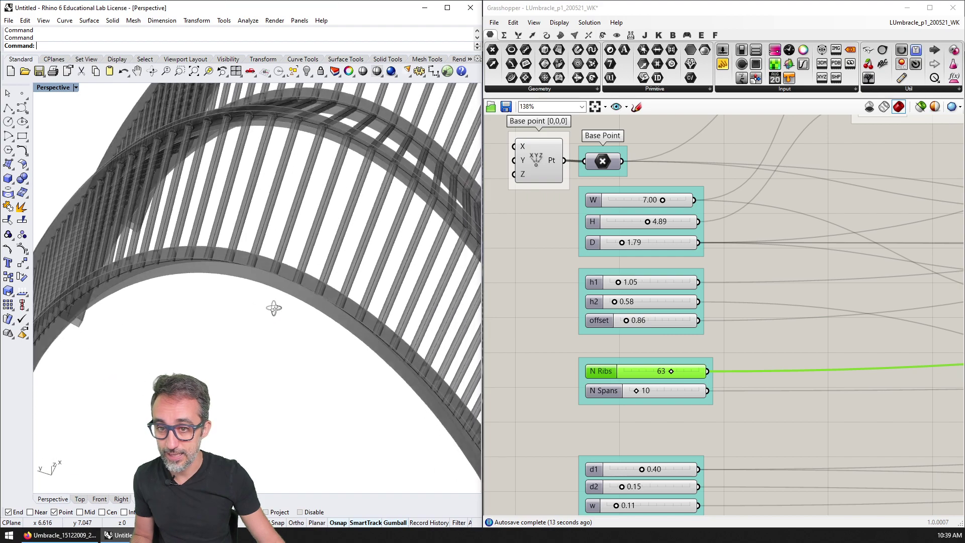
{"action": "right_click_drag", "start_coordinate": [255, 261], "coordinate": [248, 276]}
{"action": "scroll", "coordinate": [363, 356], "scroll_direction": "down", "scroll_amount": 5}
{"action": "right_click_drag", "start_coordinate": [364, 356], "coordinate": [276, 309]}
{"action": "scroll", "coordinate": [303, 324], "scroll_direction": "down", "scroll_amount": 3}
{"action": "scroll", "coordinate": [667, 318], "scroll_direction": "down", "scroll_amount": 5}
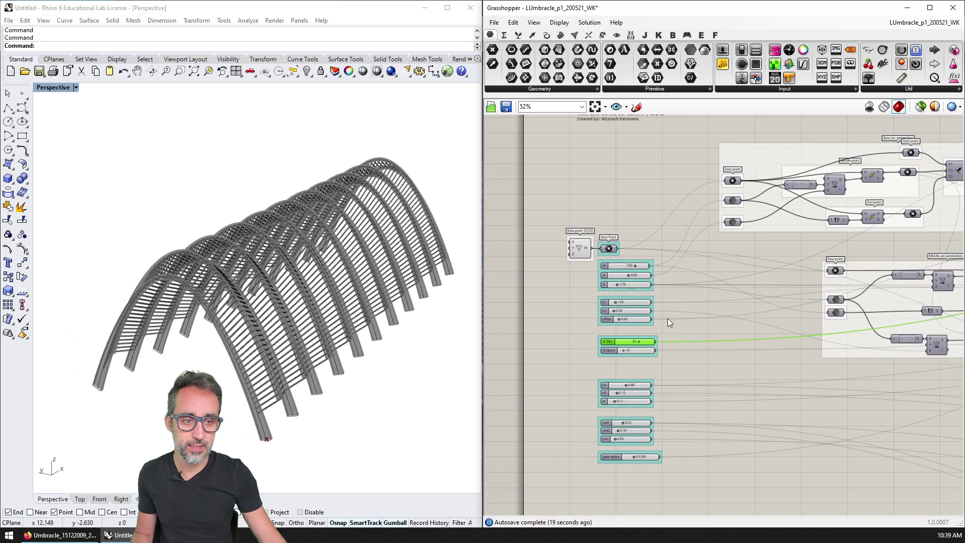
{"action": "scroll", "coordinate": [700, 310], "scroll_direction": "down", "scroll_amount": 4}
{"action": "right_click_drag", "start_coordinate": [758, 329], "coordinate": [621, 308]}
{"action": "scroll", "coordinate": [752, 306], "scroll_direction": "up", "scroll_amount": 5}
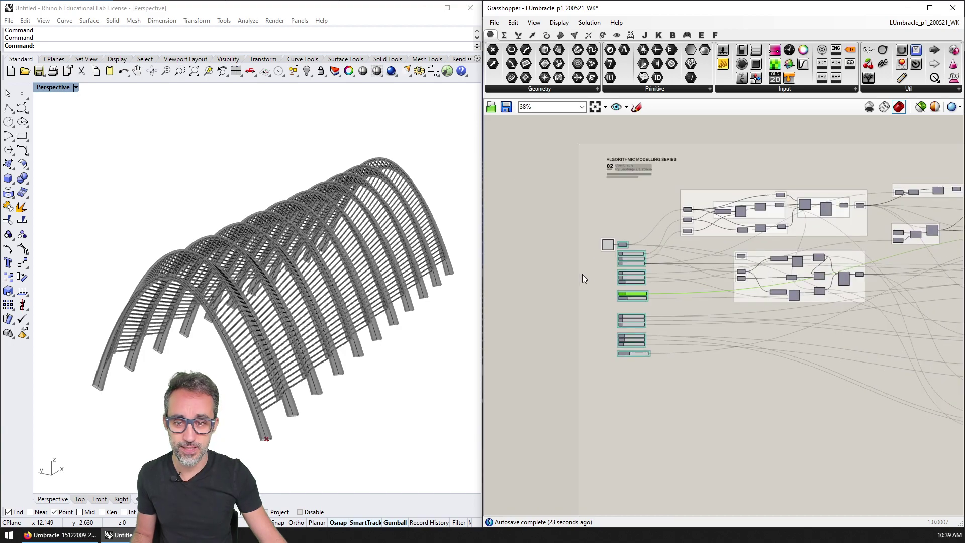
{"action": "scroll", "coordinate": [646, 284], "scroll_direction": "up", "scroll_amount": 2}
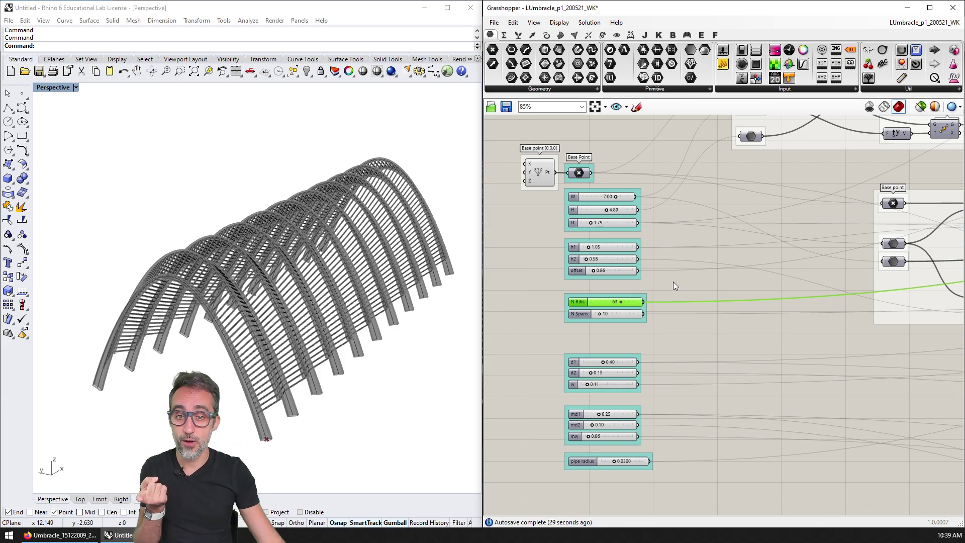
{"action": "left_click", "coordinate": [673, 282]}
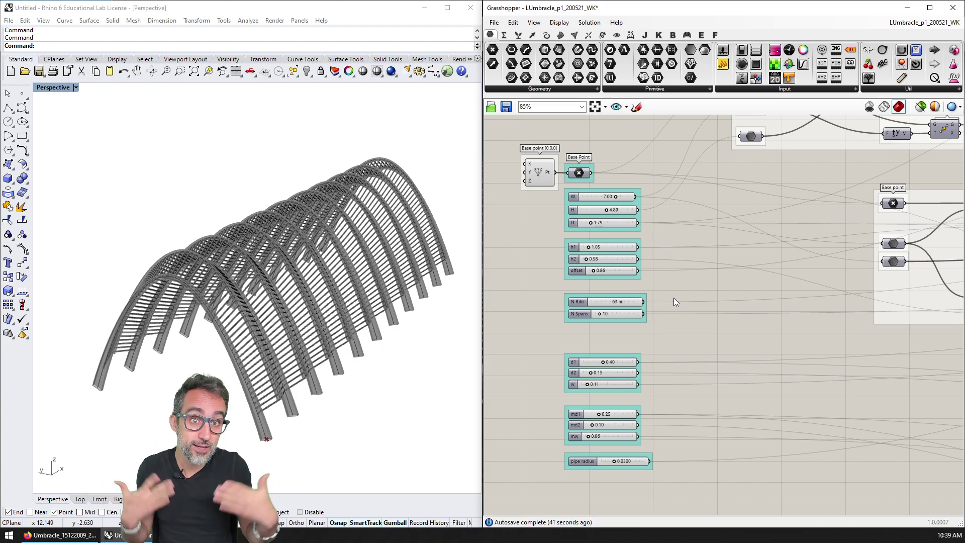
Return to the browser and move between the video, Commons file page and Umbracle photo tabs.
{"action": "left_click", "coordinate": [60, 535]}
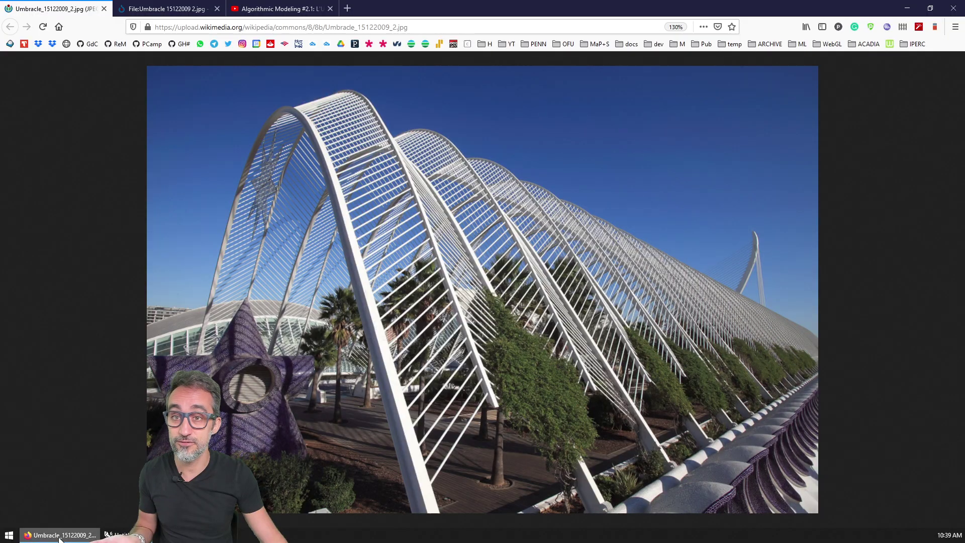
{"action": "left_click", "coordinate": [270, 9]}
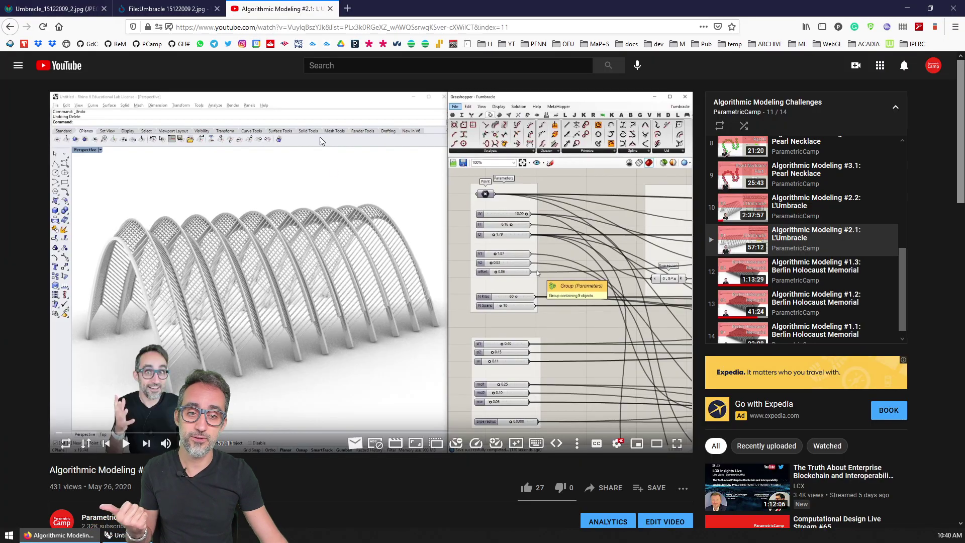
{"action": "left_click", "coordinate": [192, 4]}
{"action": "left_click", "coordinate": [90, 8]}
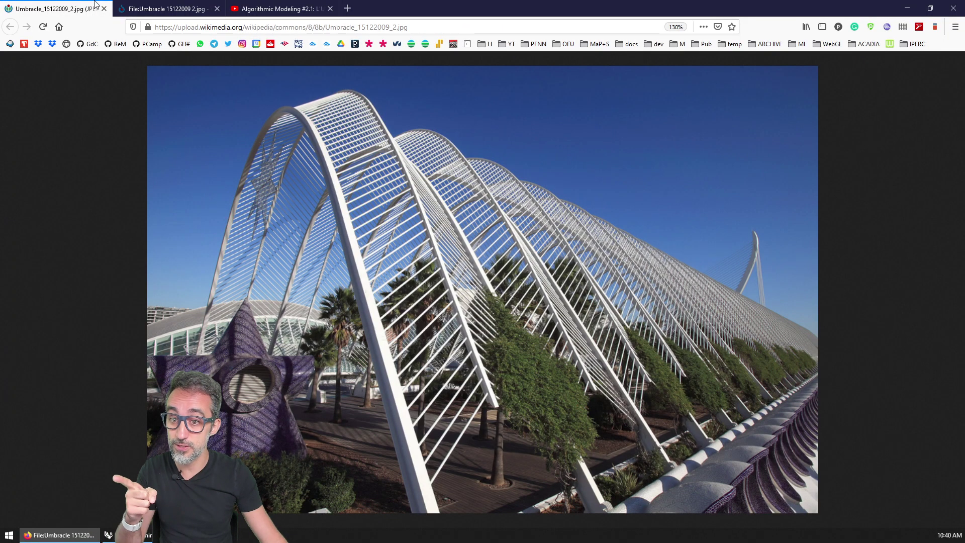
Open the photo's CC BY 2.0 licence details and highlight the attribution's author name.
{"action": "left_click", "coordinate": [181, 4]}
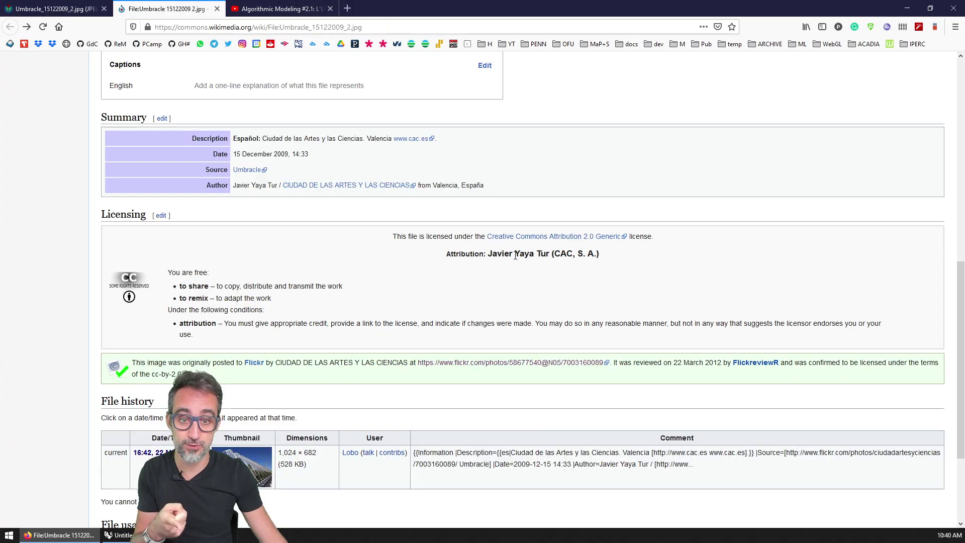
{"action": "left_click_drag", "start_coordinate": [488, 254], "coordinate": [546, 256]}
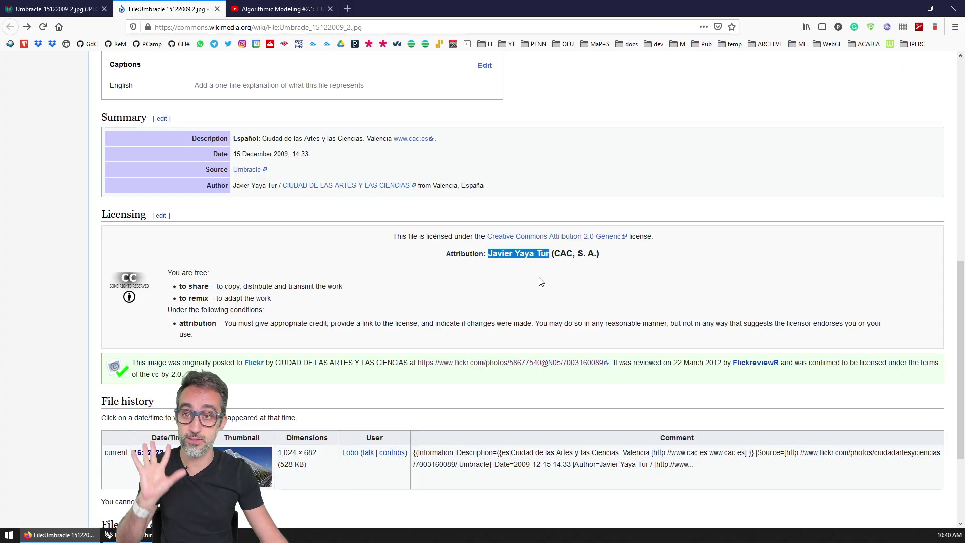
{"action": "scroll", "coordinate": [526, 310], "scroll_direction": "up", "scroll_amount": 10}
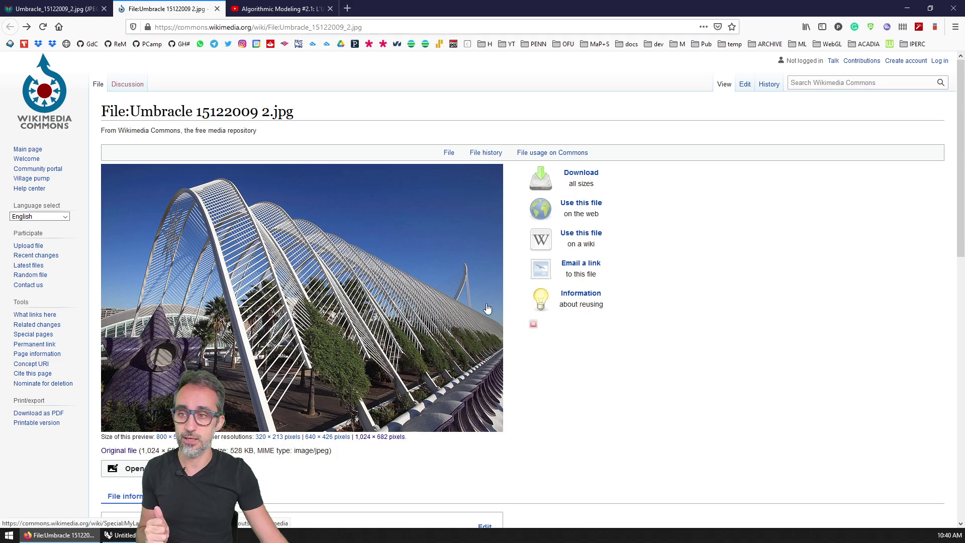
{"action": "left_click", "coordinate": [279, 9]}
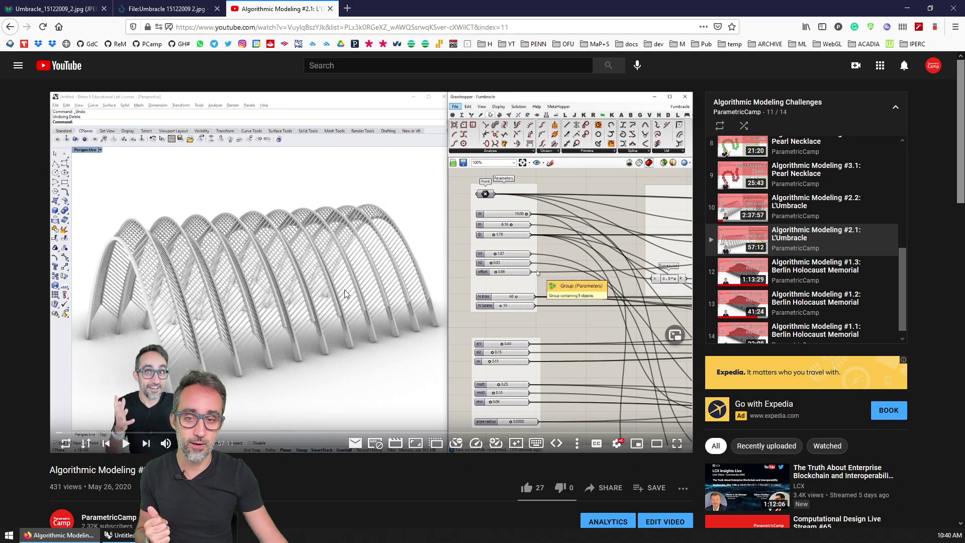